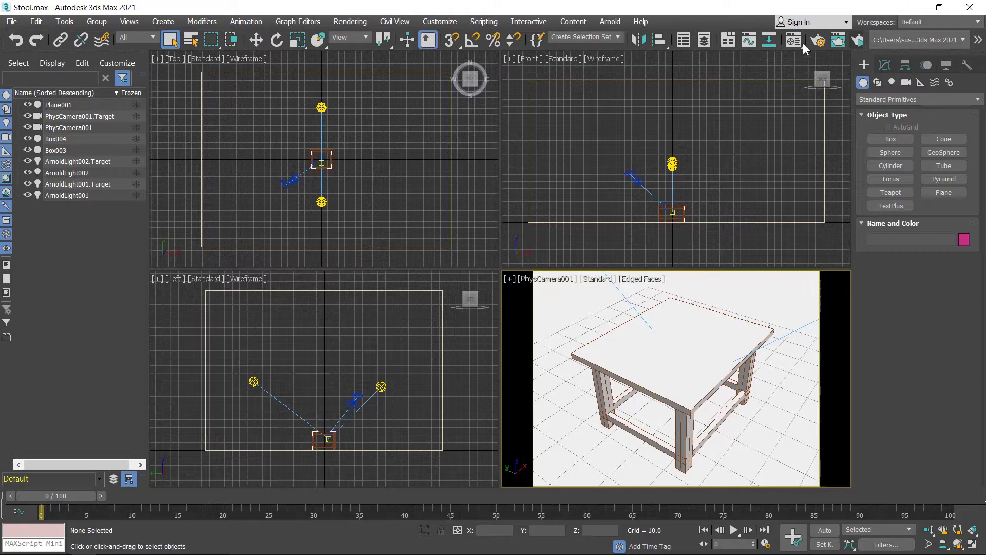
Step: Check the Arnold renderer in Render Setup, then bring up the Material Editor
{"action": "left_click", "coordinate": [818, 41]}
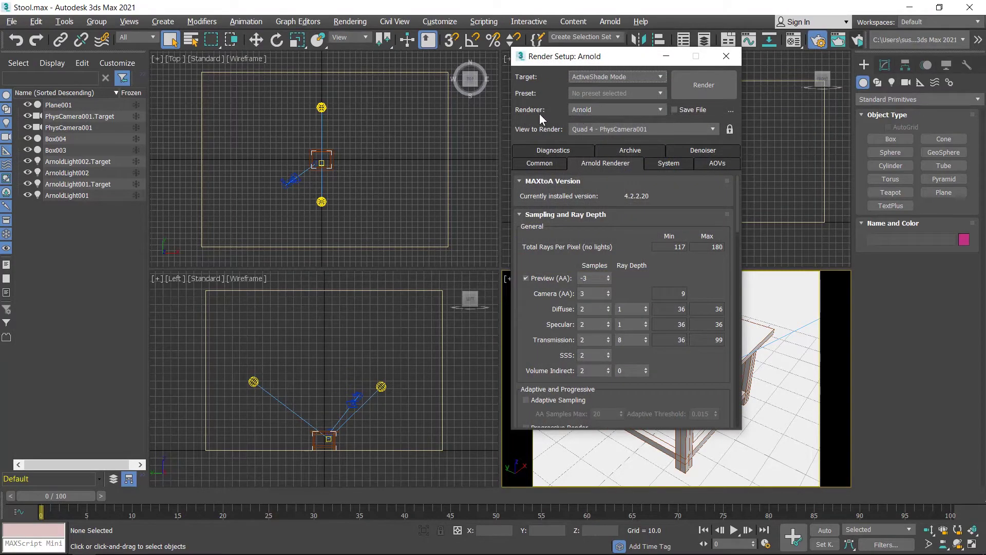
{"action": "left_click", "coordinate": [734, 58]}
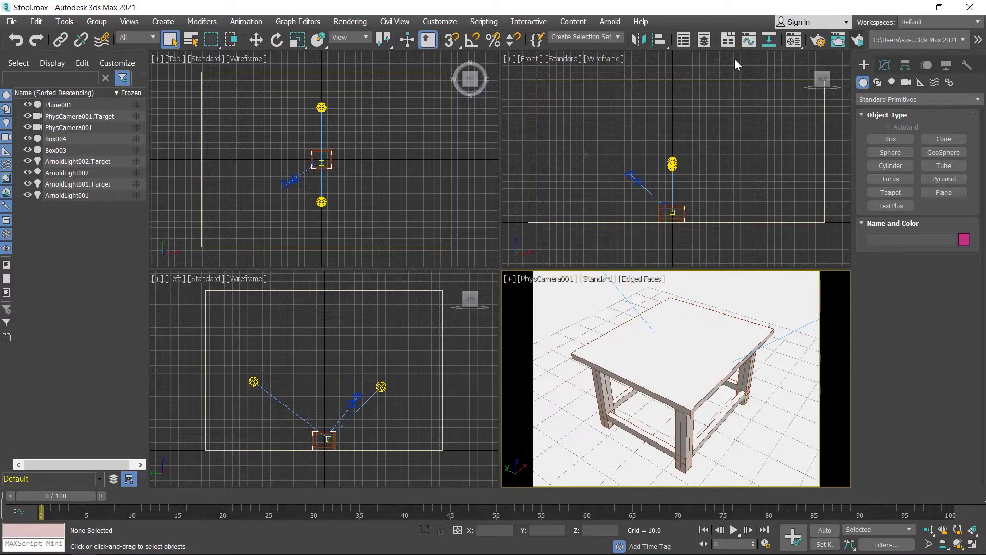
{"action": "left_click", "coordinate": [794, 41]}
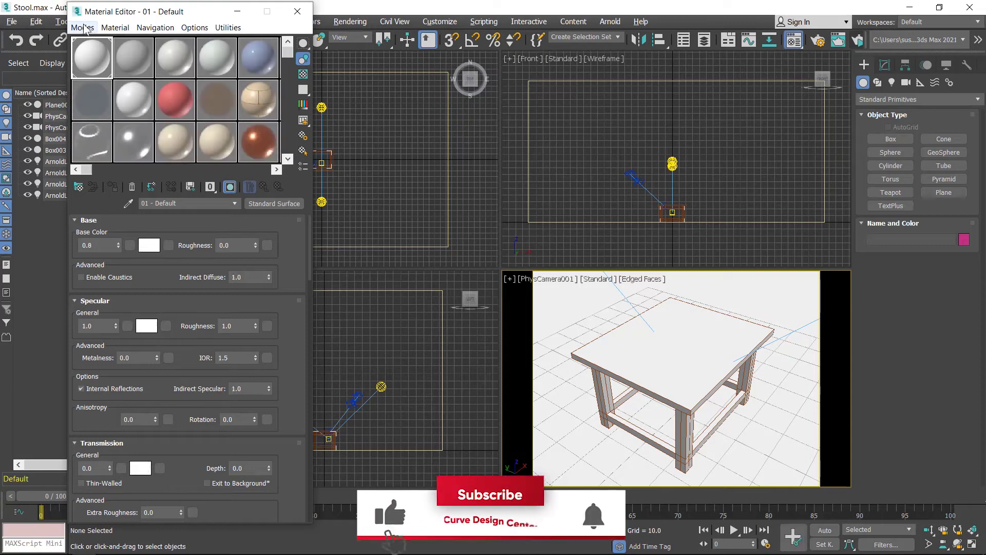
Step: Switch to the Compact Material Editor and make the 02 - Default slot active
{"action": "left_click", "coordinate": [84, 29]}
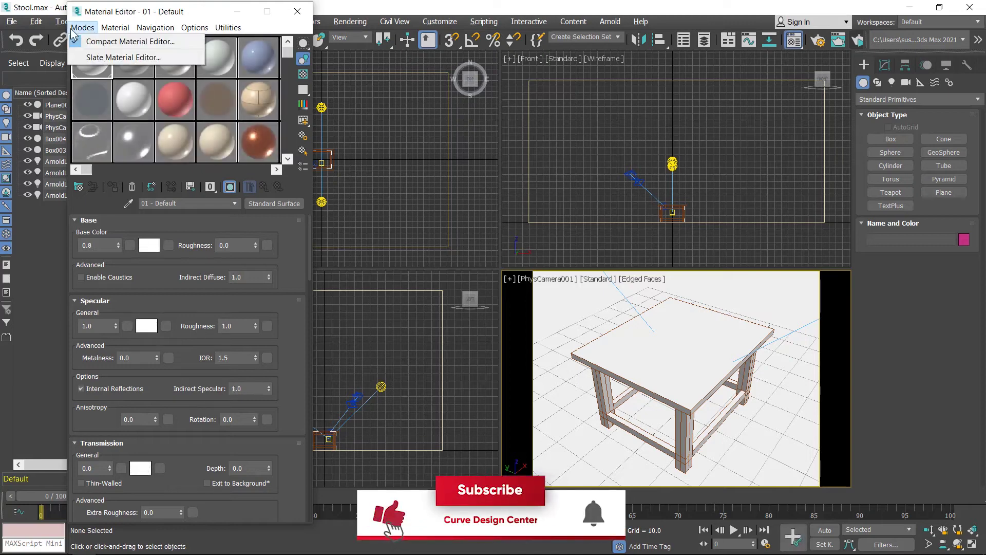
{"action": "left_click", "coordinate": [112, 44]}
{"action": "left_click", "coordinate": [130, 54]}
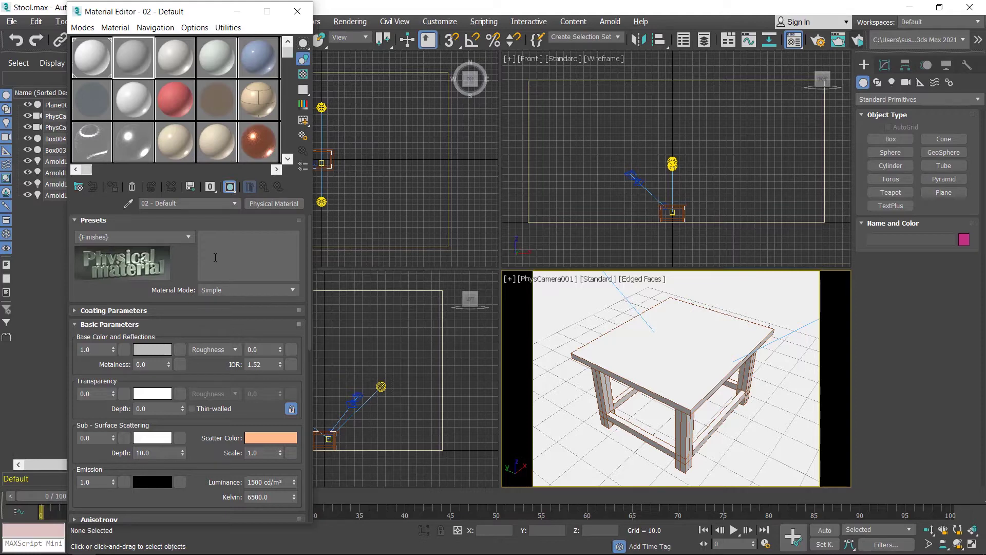
Step: Change 02 - Default from Physical Material to Arnold Surface > Standard Surface
{"action": "left_click", "coordinate": [275, 205]}
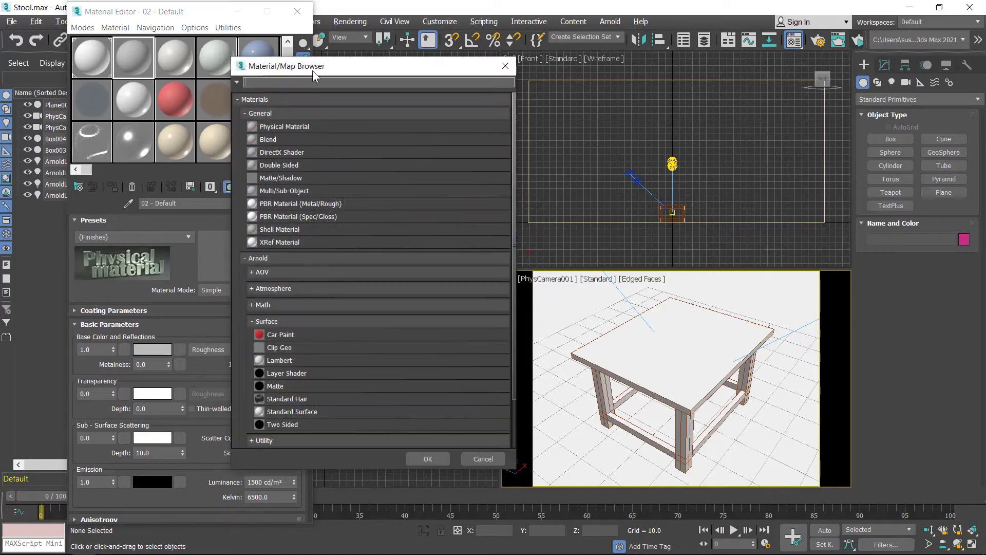
{"action": "left_click", "coordinate": [267, 321]}
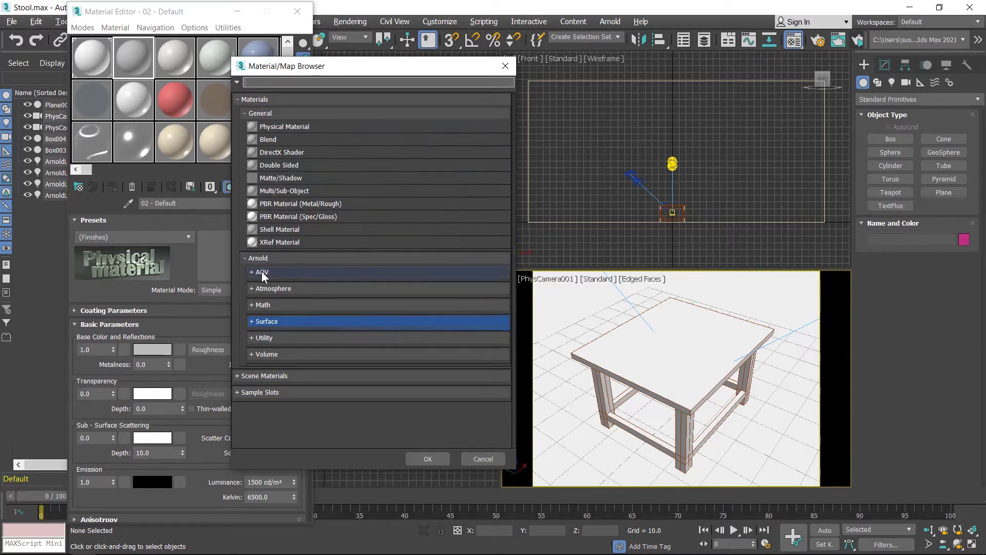
{"action": "left_click", "coordinate": [264, 322]}
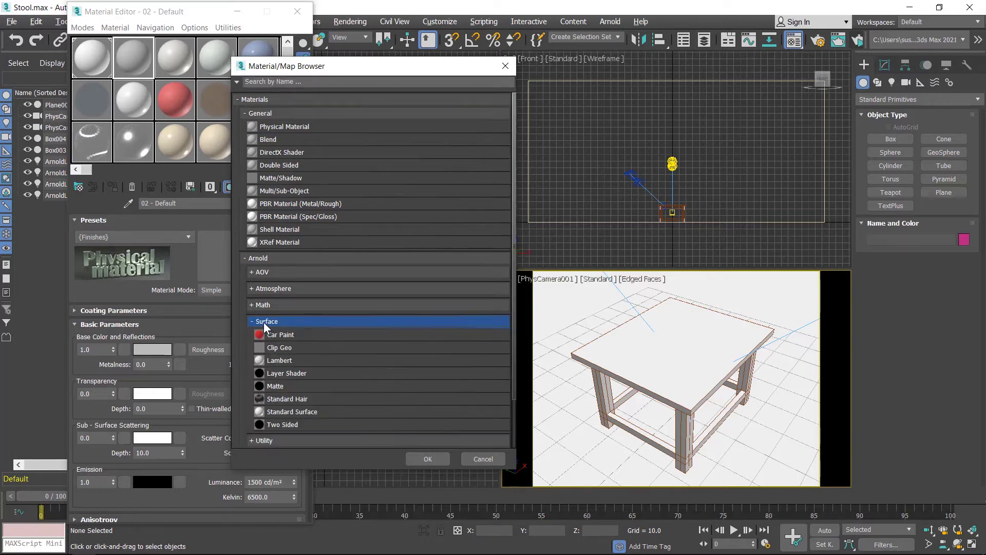
{"action": "left_click", "coordinate": [283, 414]}
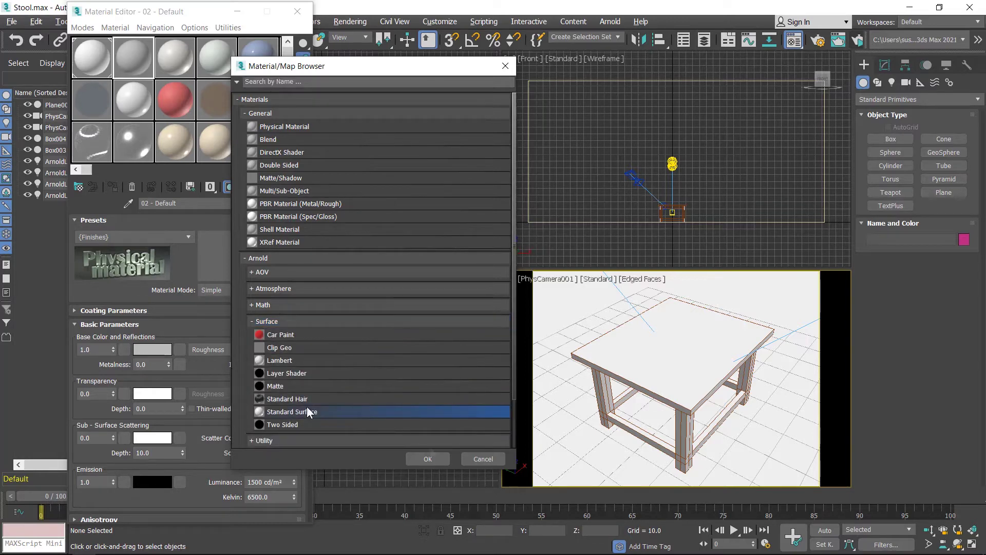
{"action": "left_click", "coordinate": [427, 460]}
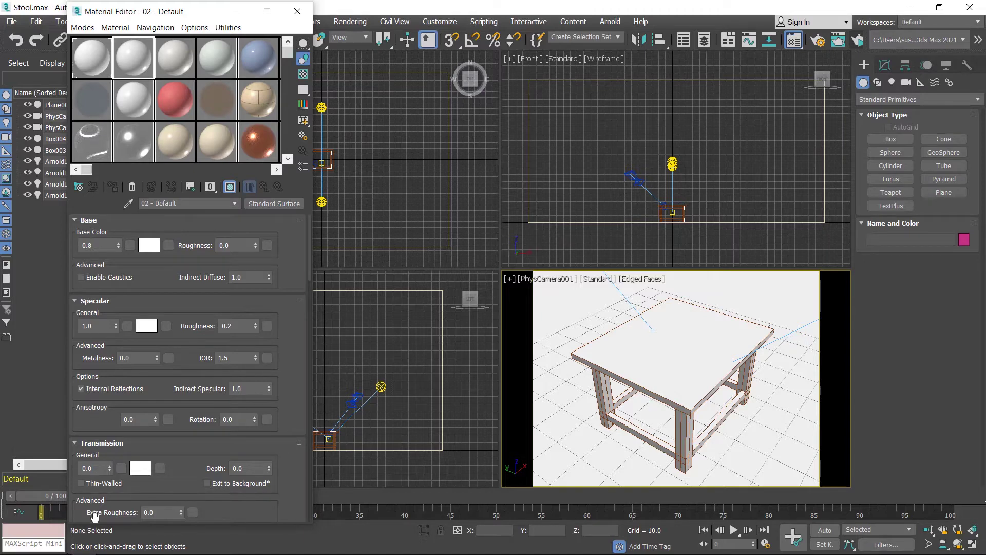
{"action": "left_click", "coordinate": [148, 246]}
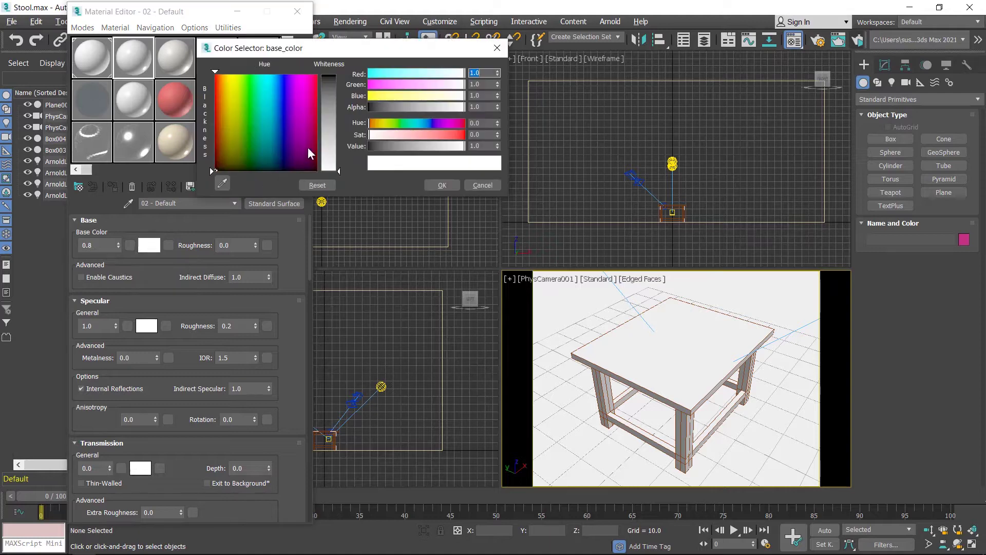
{"action": "left_click", "coordinate": [278, 91]}
{"action": "left_click_drag", "start_coordinate": [338, 171], "coordinate": [338, 83]}
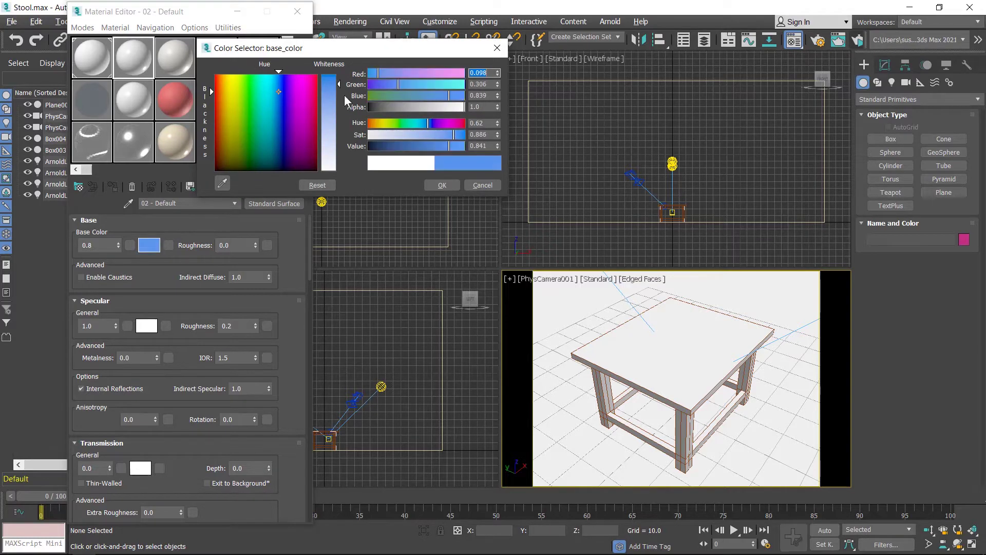
{"action": "left_click", "coordinate": [482, 186]}
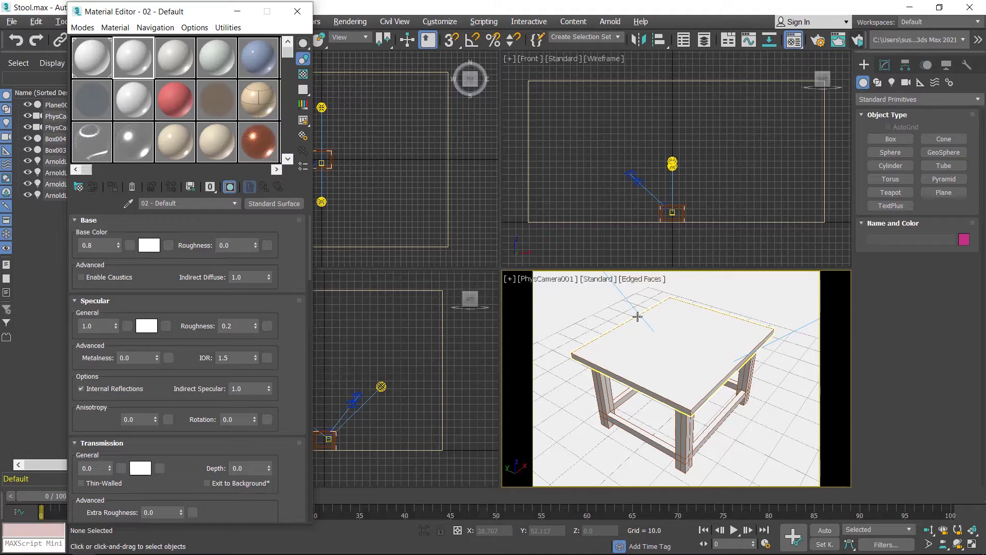
Step: Select tabletop Box004 and load Wood Laminates.jpg as a Bitmap into Base Color
{"action": "left_click", "coordinate": [671, 341]}
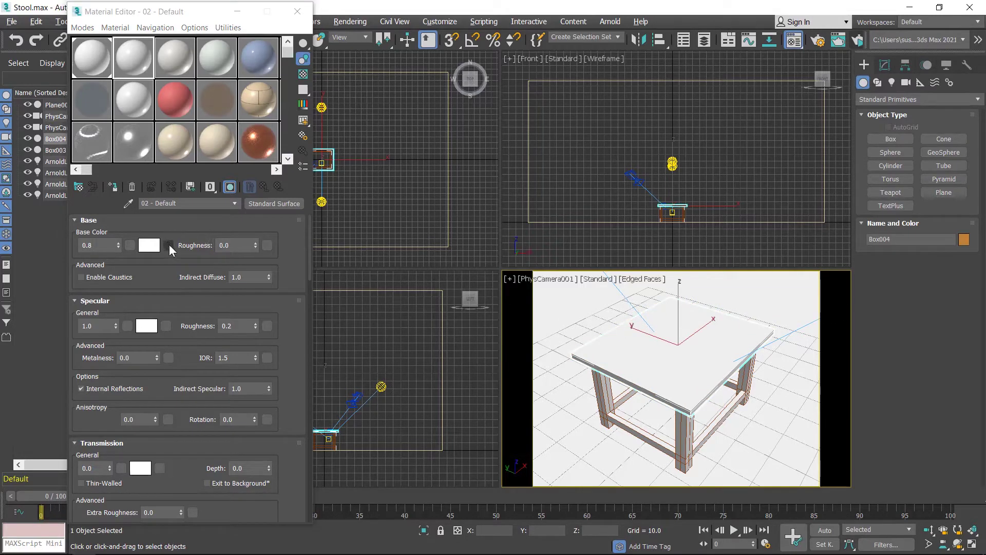
{"action": "left_click", "coordinate": [169, 245]}
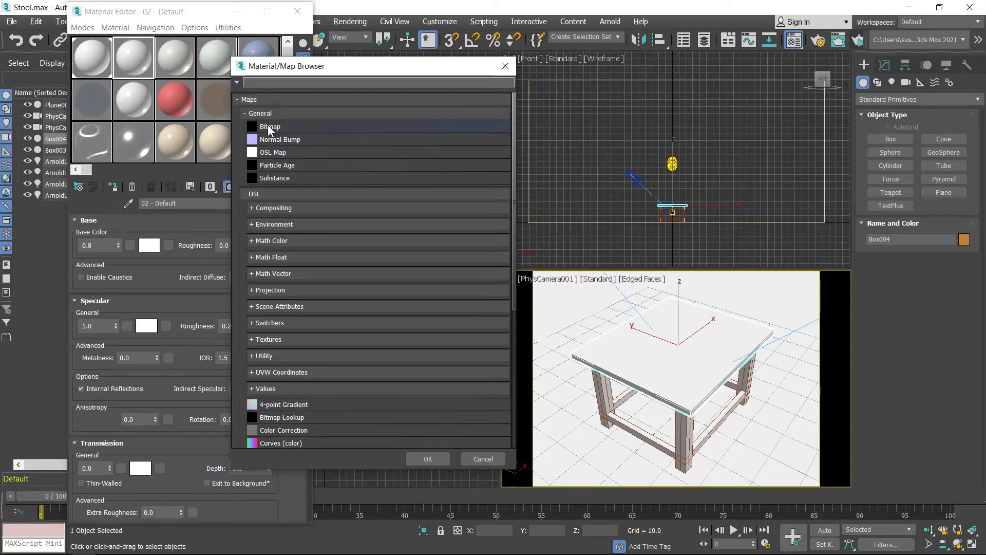
{"action": "left_click", "coordinate": [282, 128]}
{"action": "left_click", "coordinate": [427, 459]}
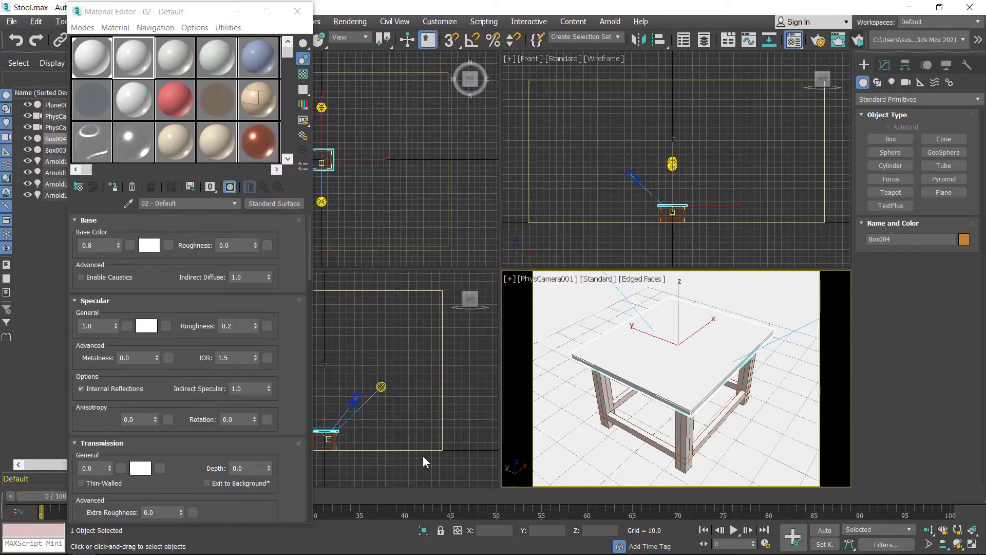
{"action": "left_click", "coordinate": [288, 116]}
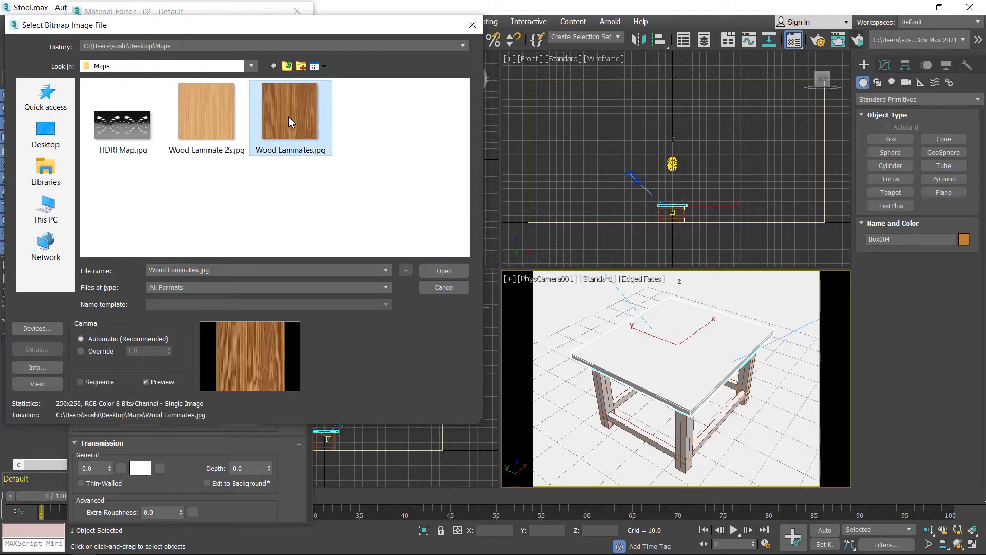
{"action": "left_click", "coordinate": [442, 272]}
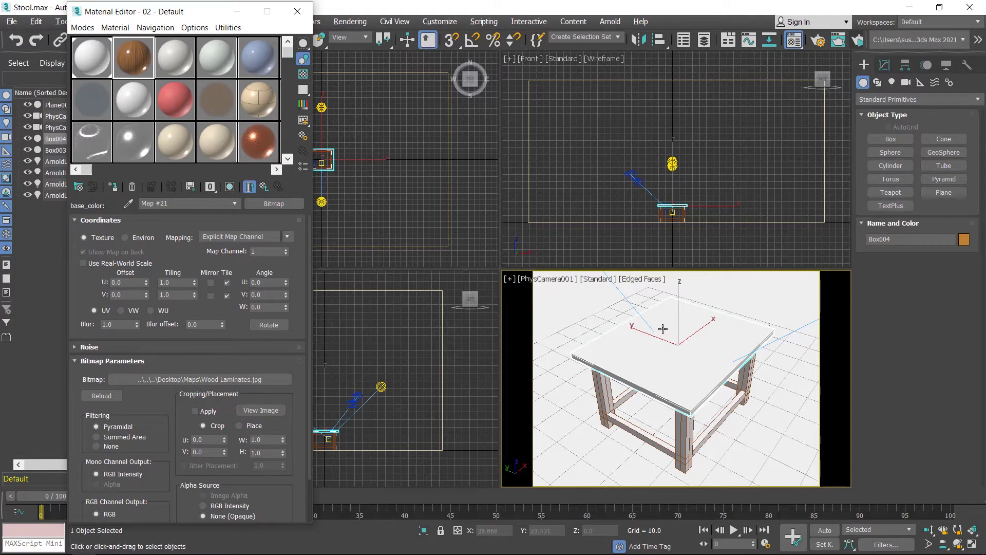
Step: Assign the wood material to Box004, show it shaded in the viewport, and preview the texture
{"action": "left_click", "coordinate": [113, 187]}
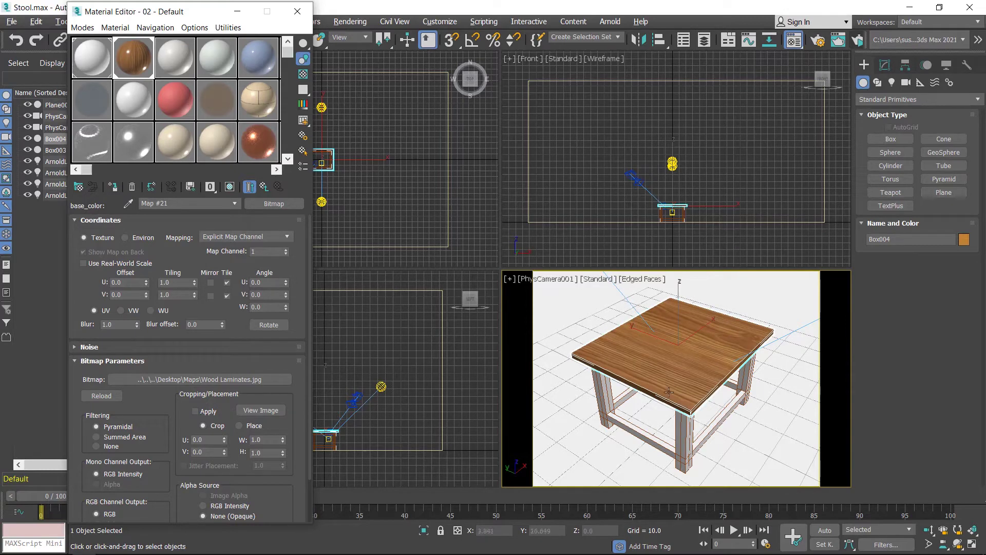
{"action": "left_click", "coordinate": [229, 188]}
{"action": "left_click", "coordinate": [266, 412]}
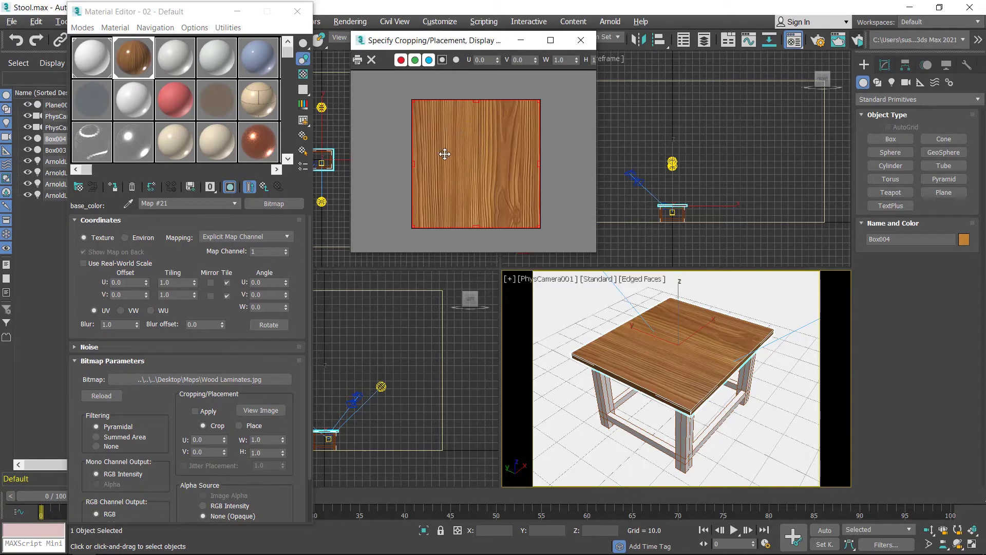
{"action": "left_click", "coordinate": [581, 40]}
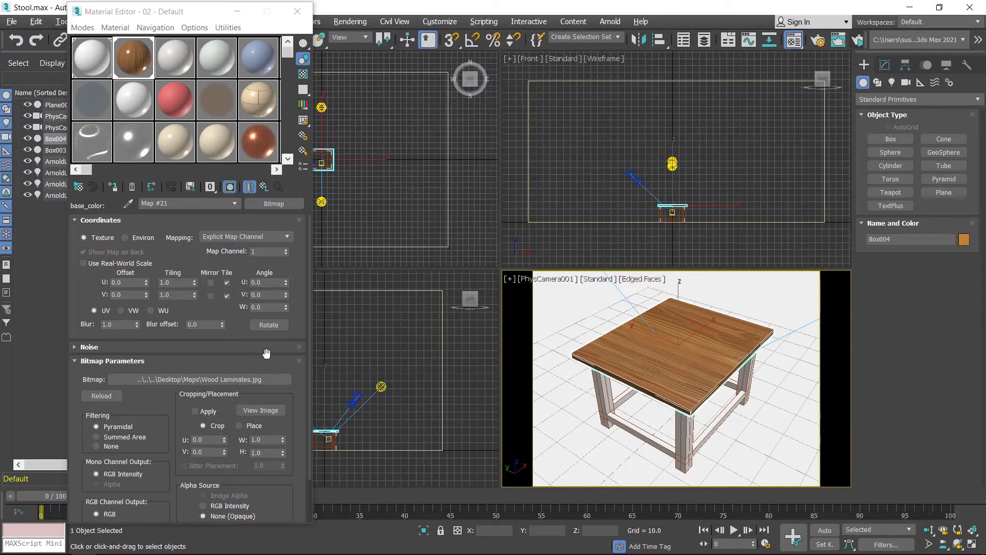
Step: Replace the bitmap with Wood Laminate 2s.jpg, return to the parent level, and minimize the editor
{"action": "left_click", "coordinate": [245, 380]}
{"action": "left_click", "coordinate": [276, 129]}
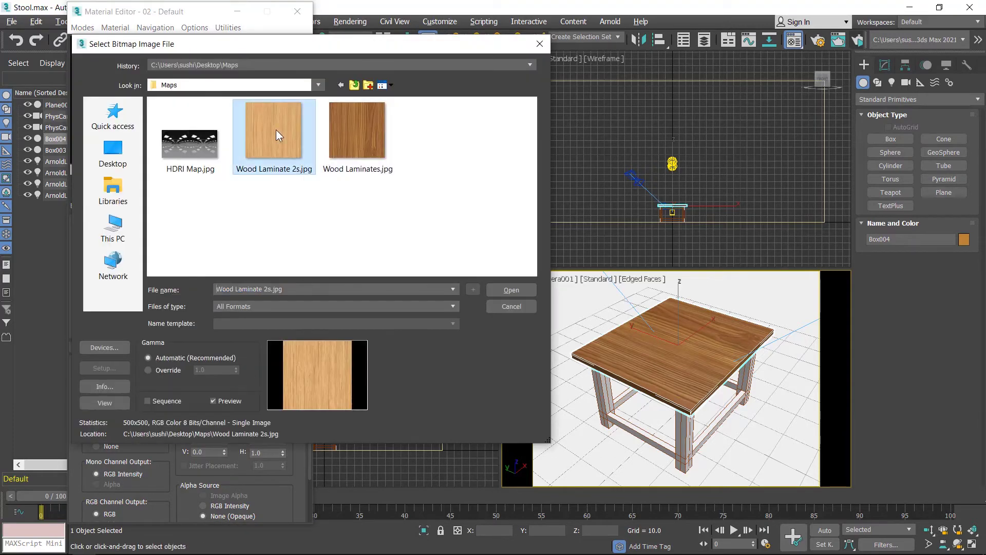
{"action": "left_click", "coordinate": [508, 291]}
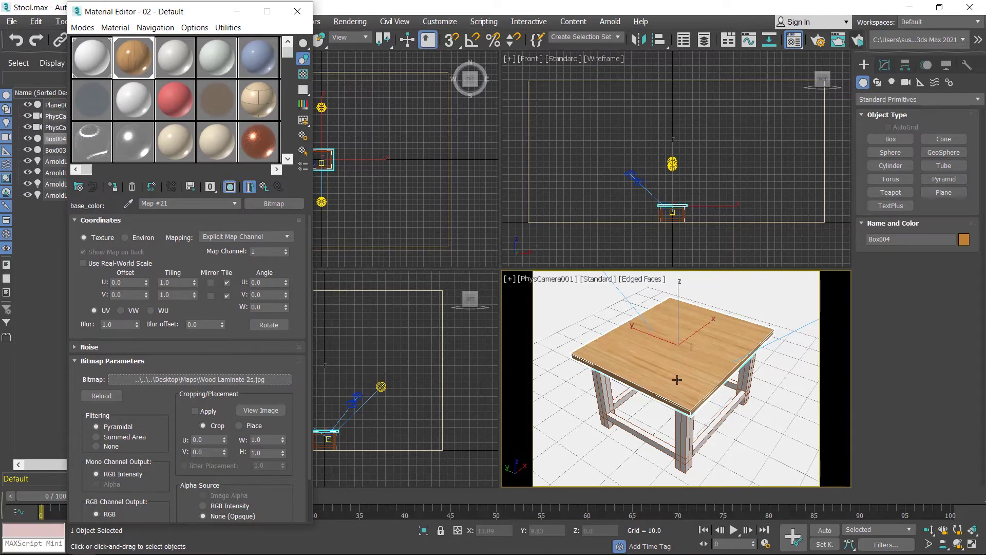
{"action": "left_click", "coordinate": [264, 187]}
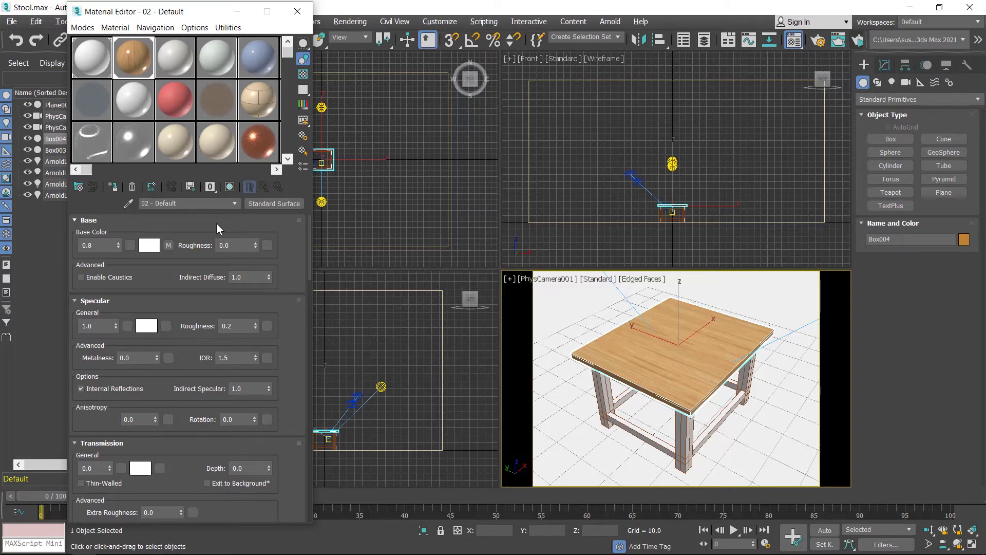
{"action": "left_click", "coordinate": [237, 11]}
Step: Create a teapot in the Top viewport over the stool's centre
{"action": "left_click", "coordinate": [891, 193]}
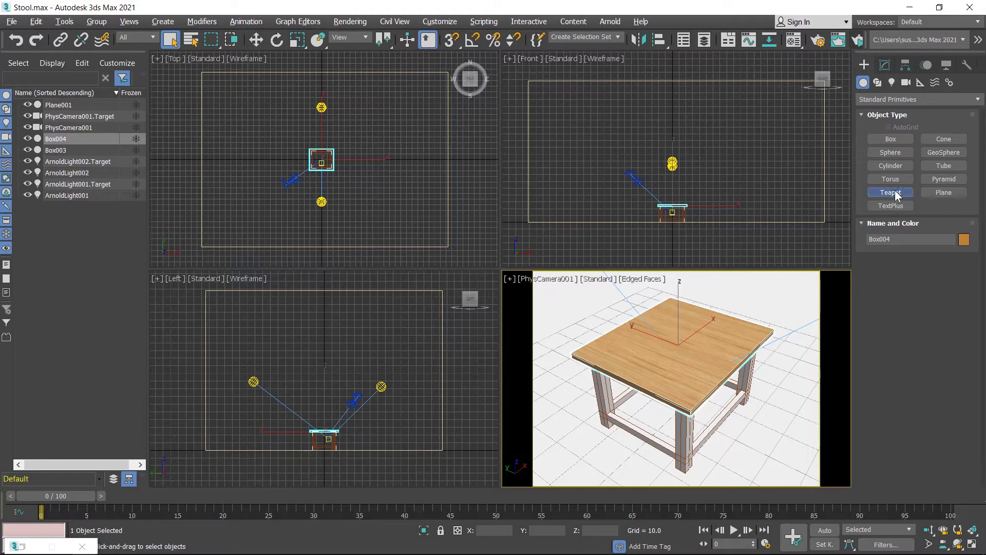
{"action": "scroll", "coordinate": [354, 131], "scroll_direction": "up", "scroll_amount": 3}
{"action": "scroll", "coordinate": [280, 188], "scroll_direction": "up", "scroll_amount": 5}
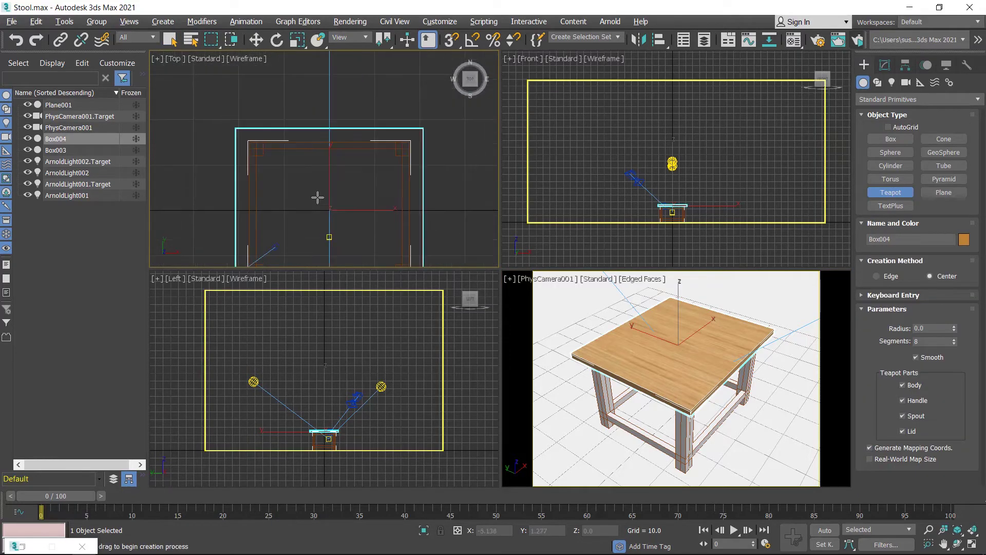
{"action": "left_click_drag", "start_coordinate": [329, 210], "coordinate": [357, 241]}
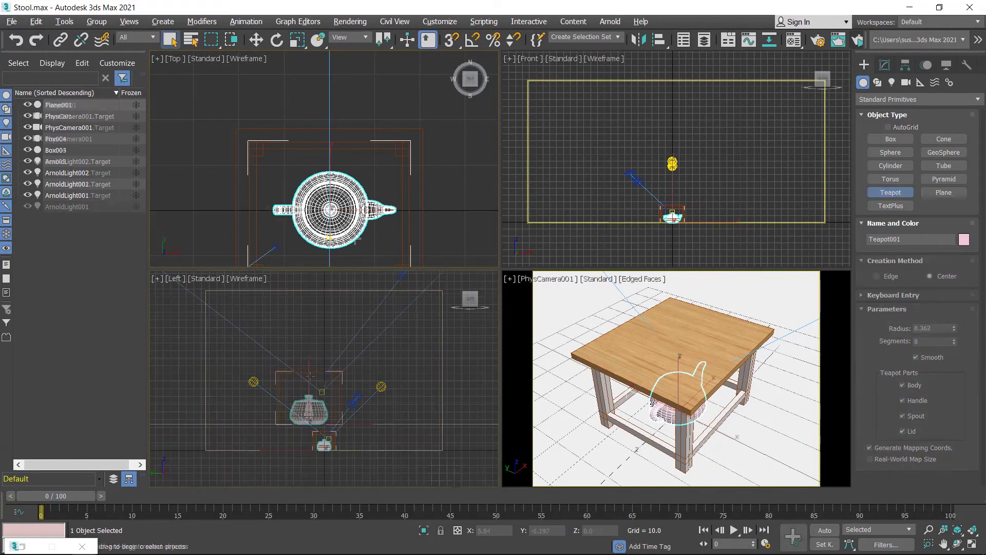
{"action": "scroll", "coordinate": [321, 432], "scroll_direction": "up", "scroll_amount": 3}
Step: Raise the teapot onto the tabletop in the Left view, then deselect and zoom extents all
{"action": "left_click", "coordinate": [256, 40]}
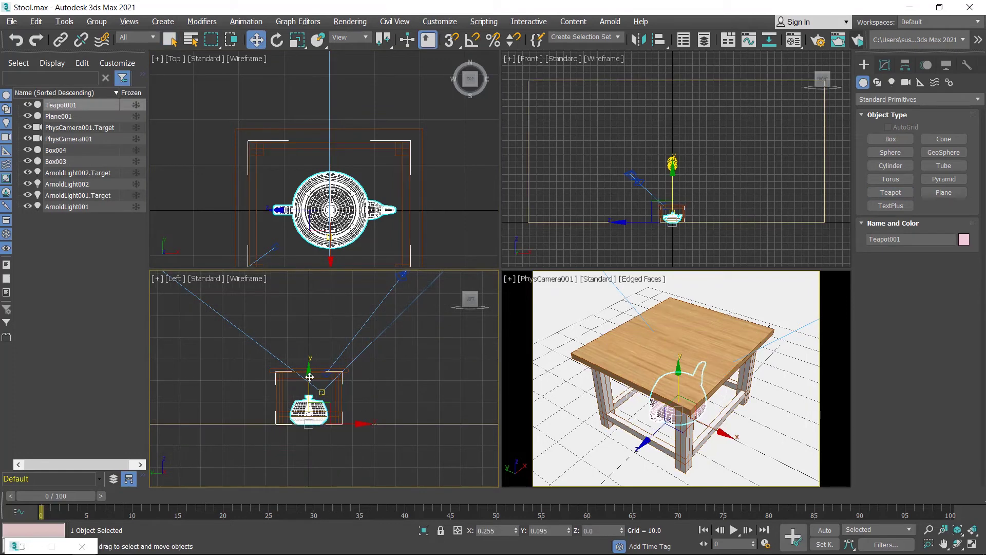
{"action": "left_click_drag", "start_coordinate": [310, 368], "coordinate": [311, 321]}
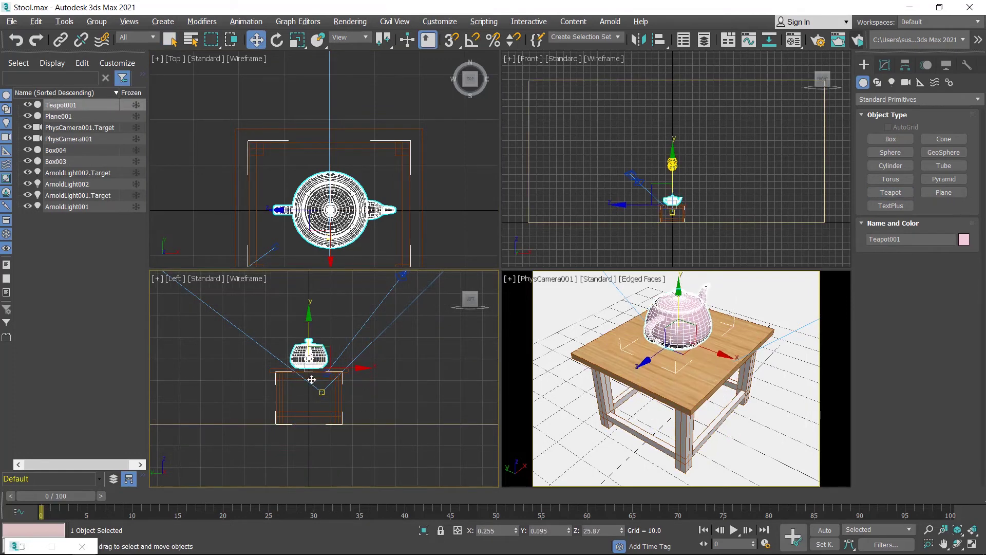
{"action": "scroll", "coordinate": [309, 370], "scroll_direction": "up", "scroll_amount": 5}
{"action": "key", "text": "ctrl+d"}
{"action": "key", "text": "ctrl+shift+z"}
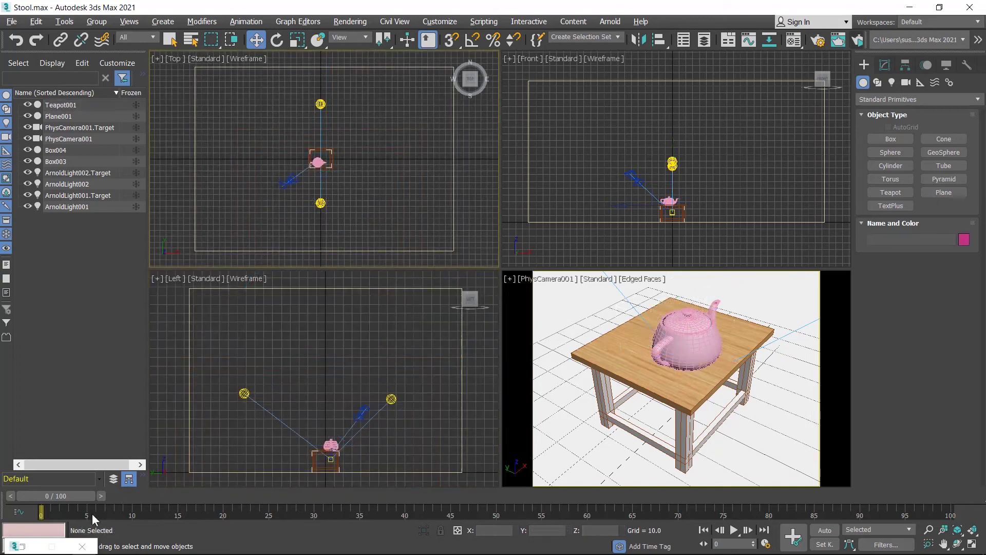
Step: Reopen the Material Editor and run an ActiveShade render, moving its window to the right
{"action": "key", "text": "m"}
{"action": "left_click", "coordinate": [838, 41]}
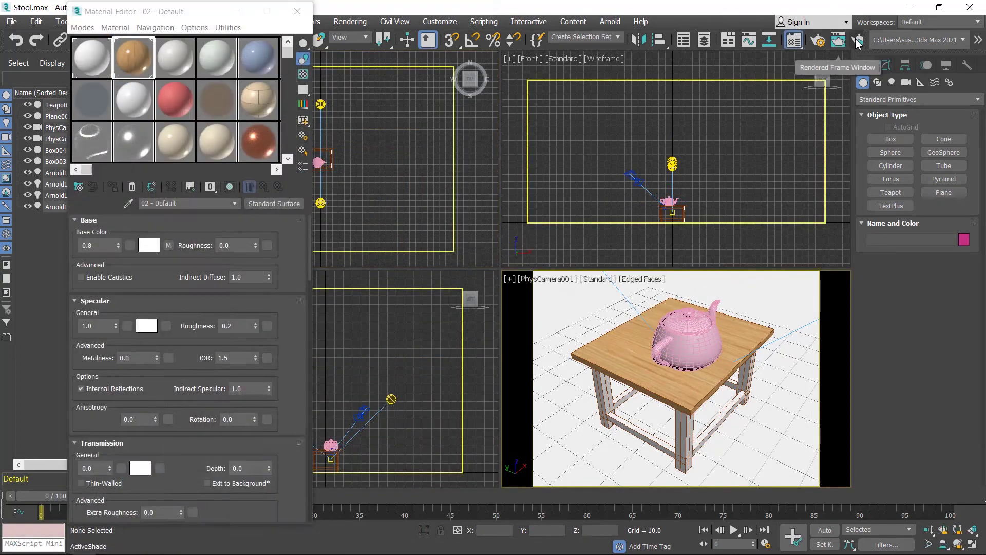
{"action": "left_click", "coordinate": [857, 40]}
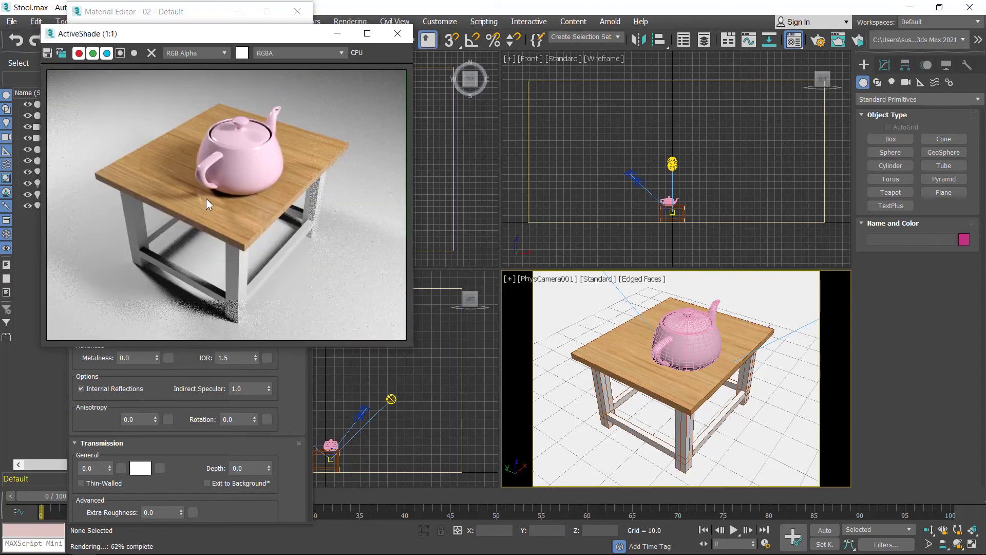
{"action": "scroll", "coordinate": [205, 199], "scroll_direction": "up", "scroll_amount": 1}
{"action": "scroll", "coordinate": [187, 168], "scroll_direction": "up", "scroll_amount": 1}
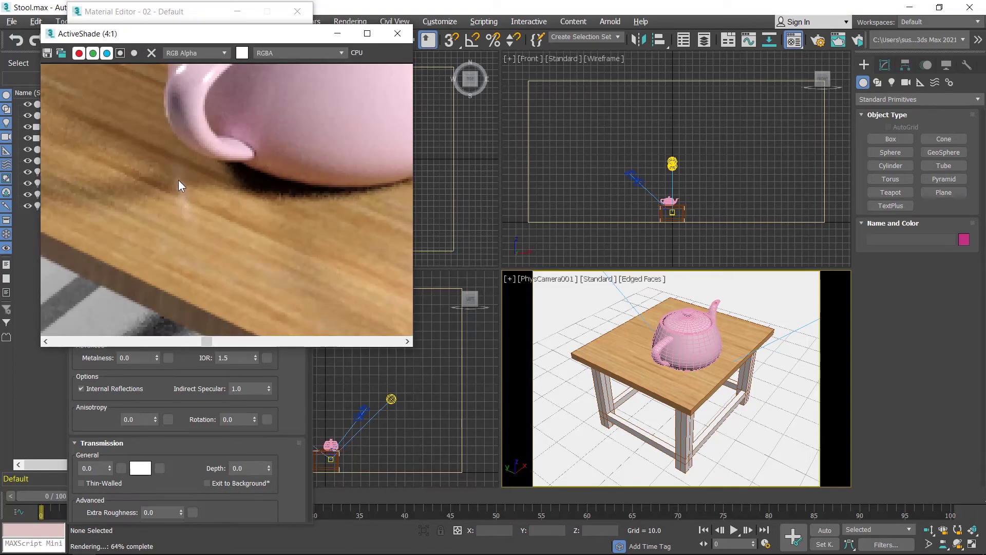
{"action": "scroll", "coordinate": [184, 213], "scroll_direction": "down", "scroll_amount": 1}
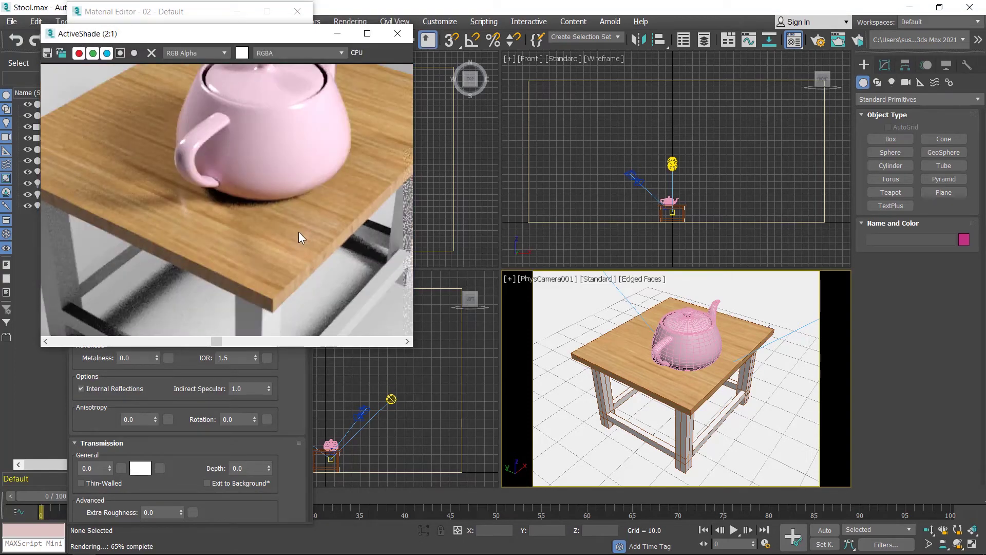
{"action": "scroll", "coordinate": [297, 222], "scroll_direction": "down", "scroll_amount": 1}
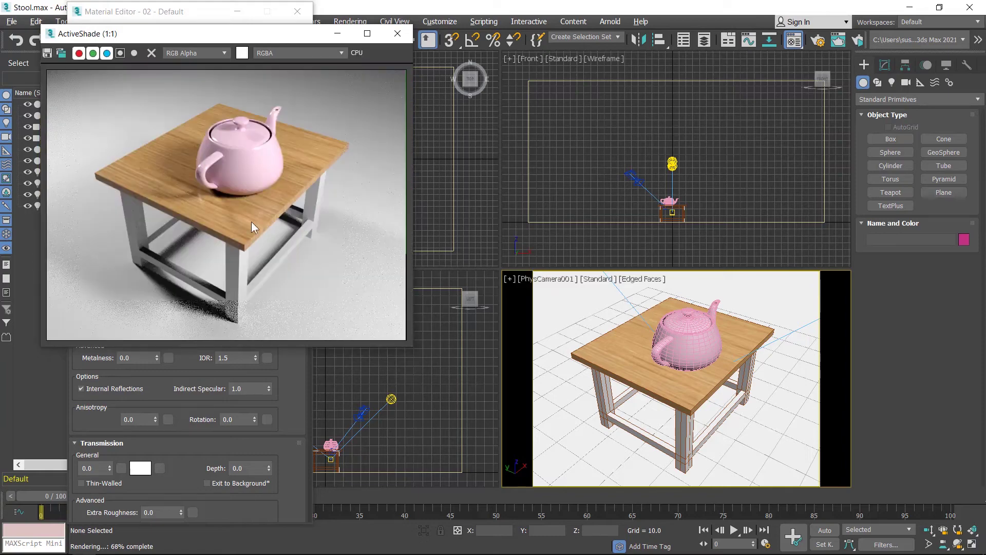
{"action": "left_click_drag", "start_coordinate": [273, 39], "coordinate": [566, 53]}
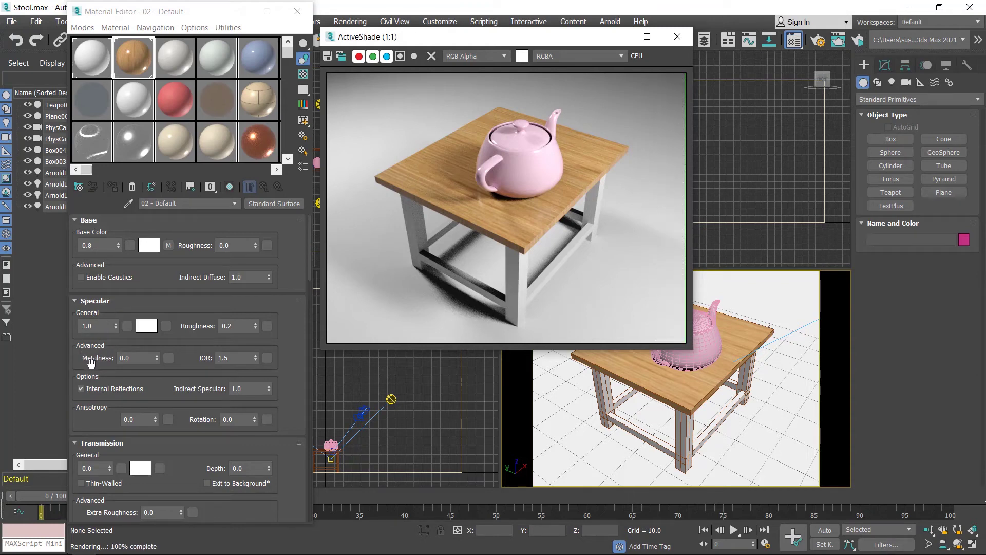
{"action": "left_click", "coordinate": [135, 358]}
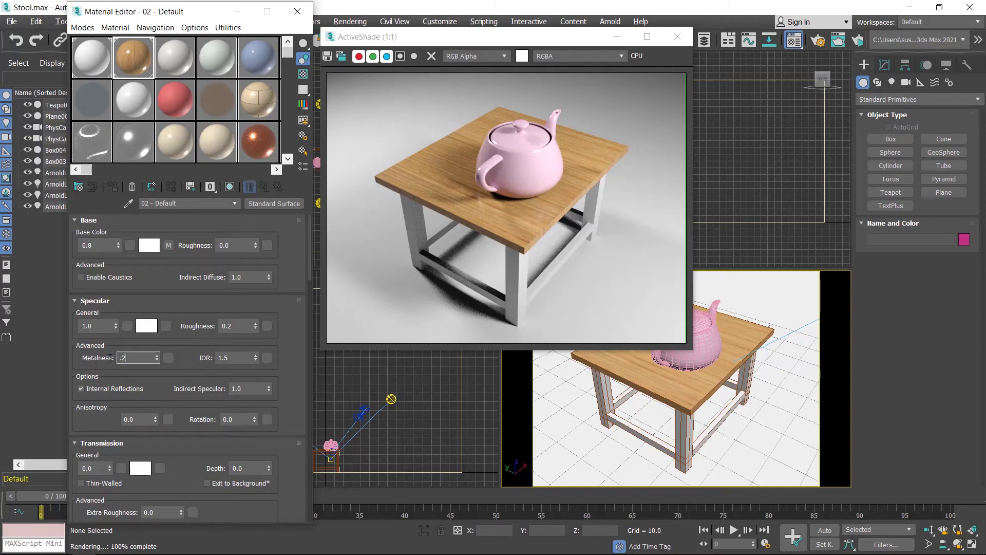
{"action": "key", "text": "Return"}
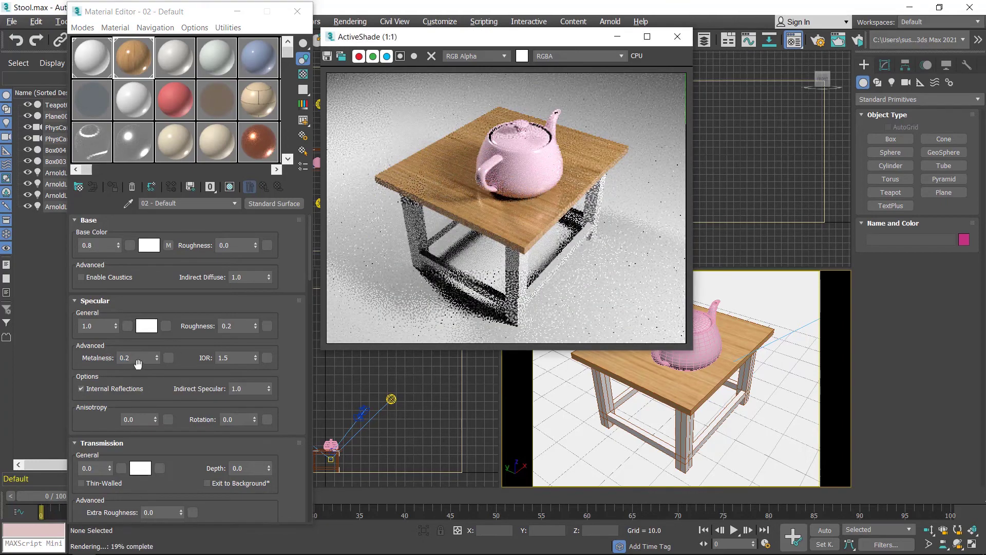
{"action": "scroll", "coordinate": [138, 364], "scroll_direction": "up", "scroll_amount": 2}
{"action": "double_click", "coordinate": [150, 360]}
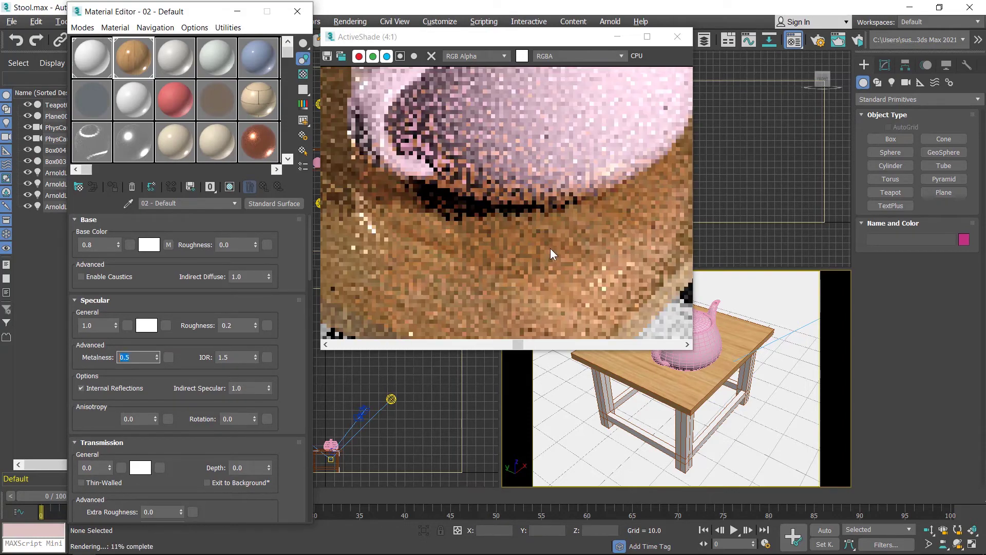
{"action": "left_click", "coordinate": [550, 249]}
{"action": "scroll", "coordinate": [536, 246], "scroll_direction": "down", "scroll_amount": 1}
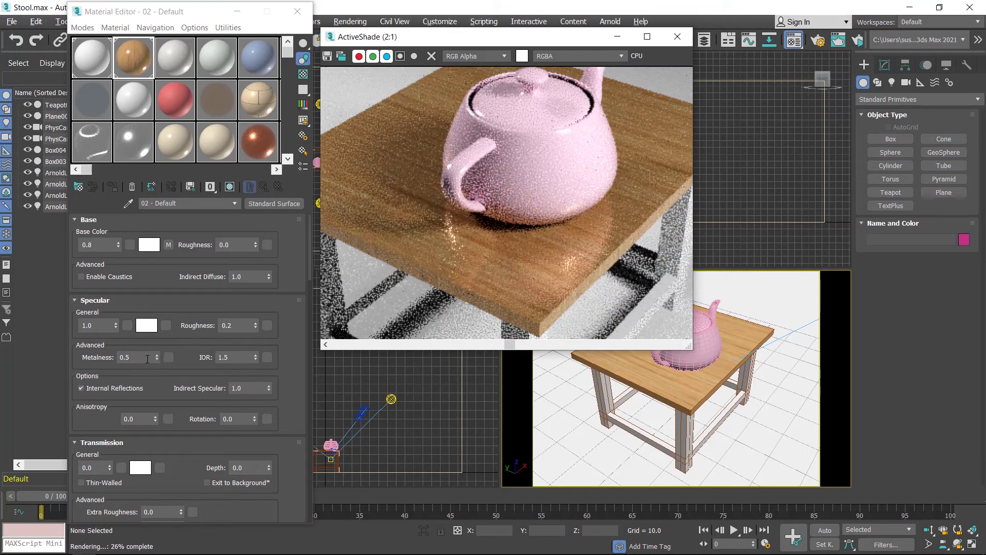
{"action": "left_click", "coordinate": [85, 357]}
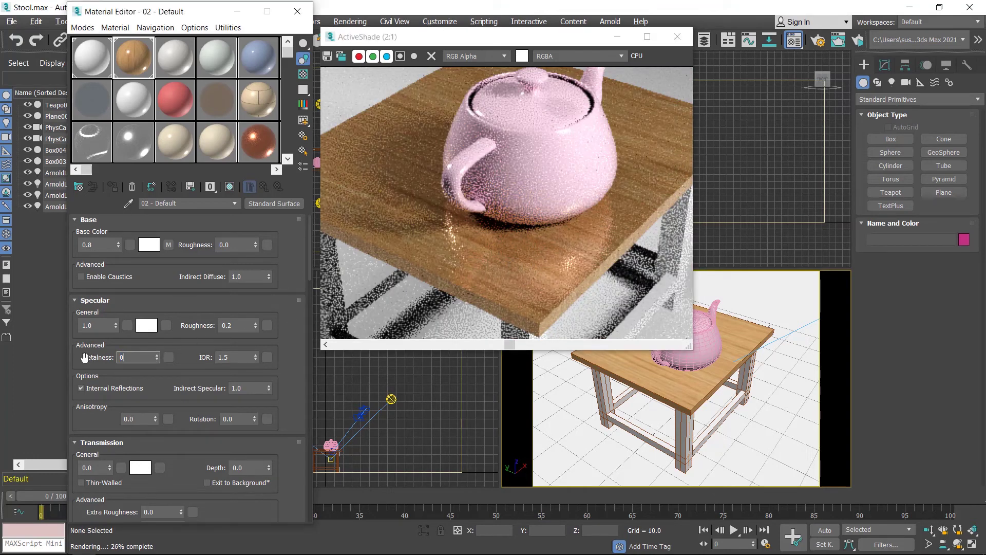
{"action": "type", "text": "0"}
{"action": "key", "text": "Return"}
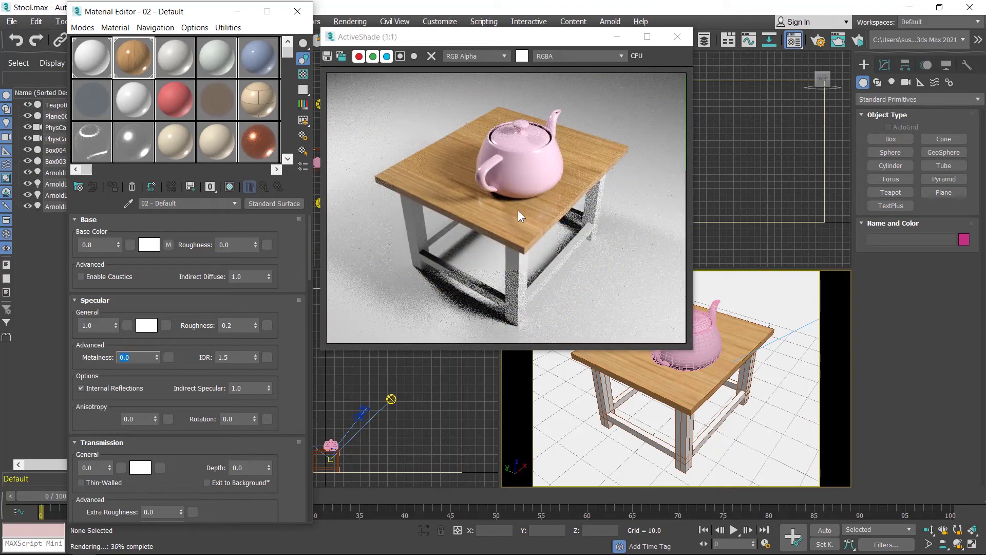
Step: Set Specular Roughness to 1 and zoom the ActiveShade view to watch the update
{"action": "left_click", "coordinate": [197, 326]}
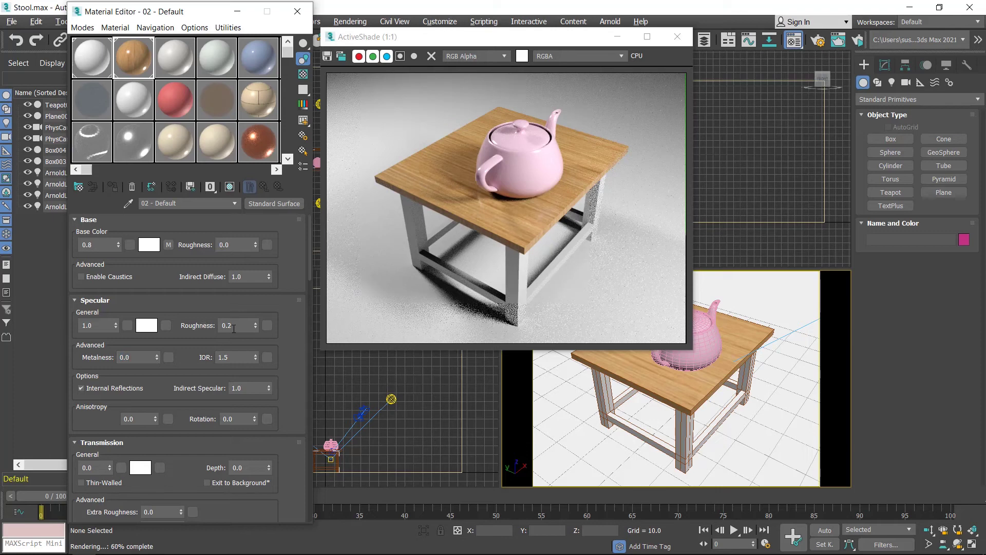
{"action": "left_click_drag", "start_coordinate": [234, 326], "coordinate": [219, 325]}
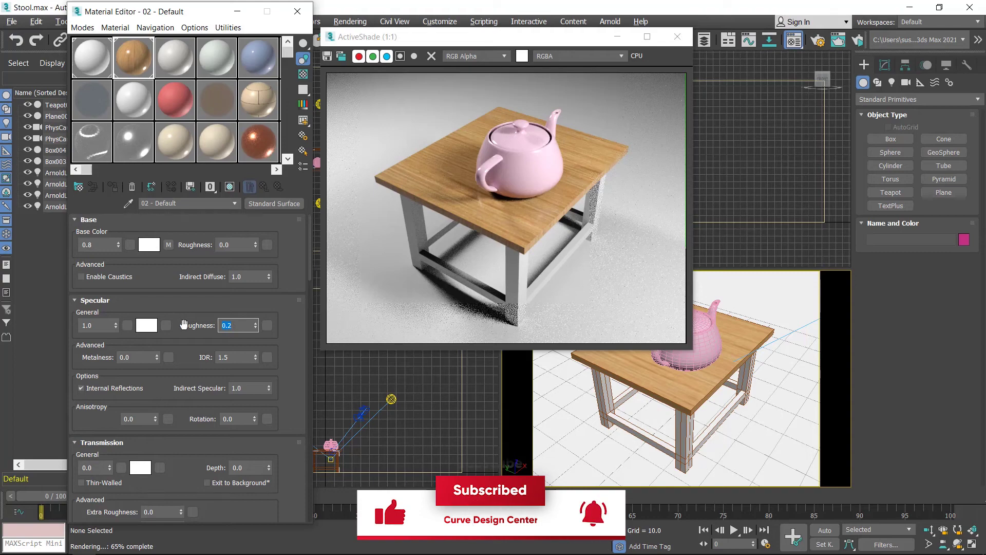
{"action": "type", "text": "1"}
{"action": "key", "text": "Return"}
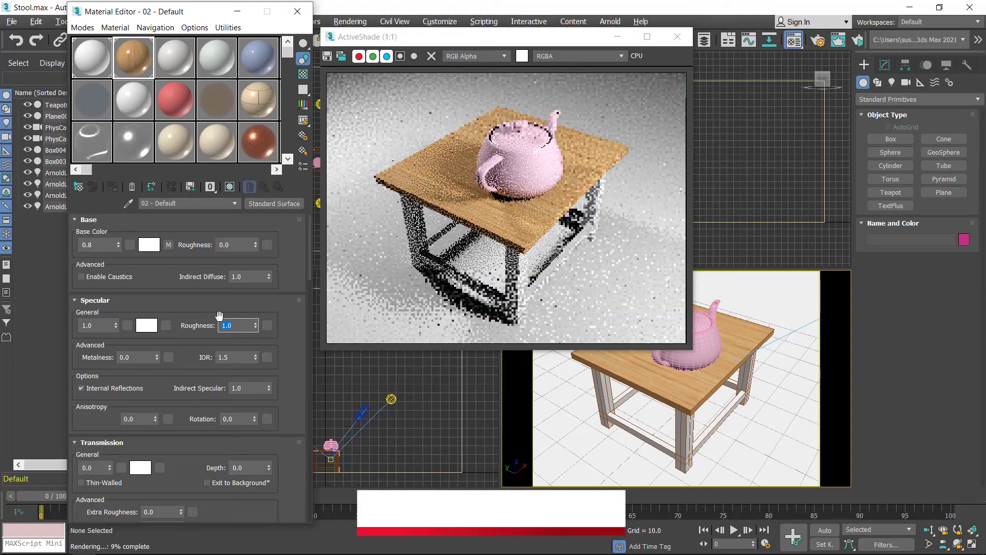
{"action": "left_click", "coordinate": [528, 201]}
{"action": "scroll", "coordinate": [528, 201], "scroll_direction": "up", "scroll_amount": 1}
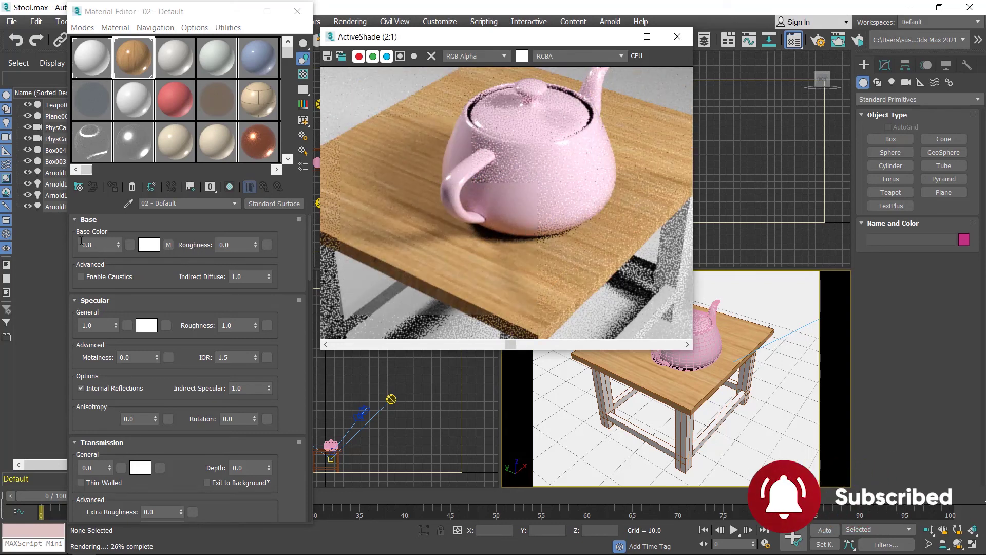
Step: Change the Base Roughness field from 0.0 to .3
{"action": "left_click", "coordinate": [237, 245]}
{"action": "key", "text": "BackSpace"}
{"action": "key", "text": "BackSpace"}
{"action": "key", "text": "BackSpace"}
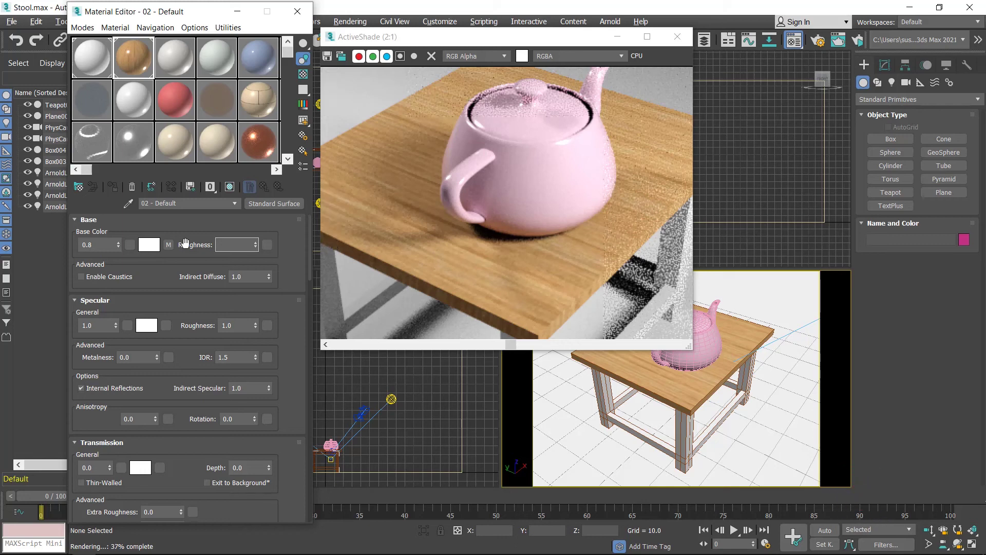
{"action": "type", "text": ".3"}
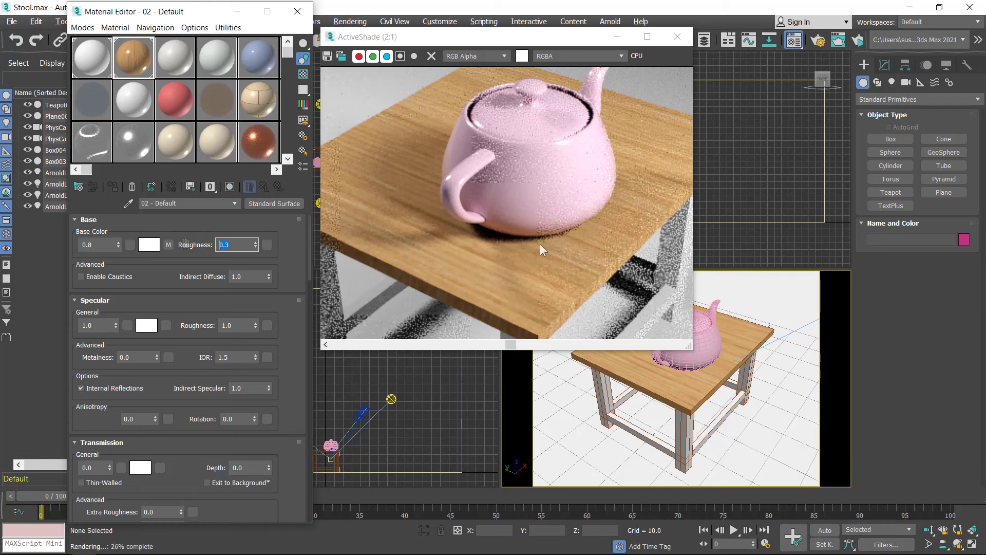
{"action": "key", "text": "Return"}
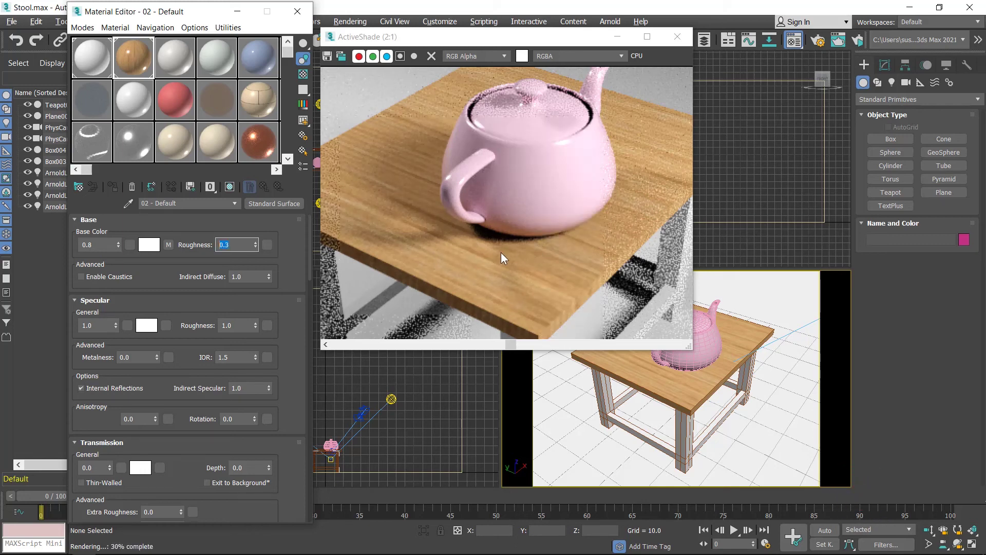